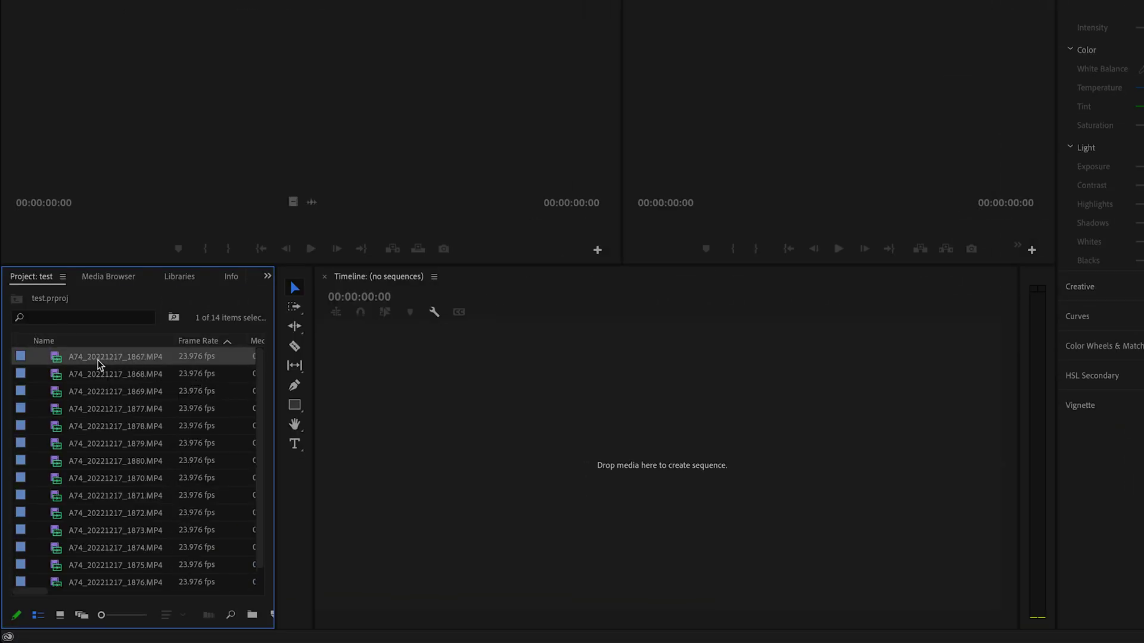
- Extend the Project panel selection to all 14 Sony clips and bring up their context menu
{"action": "key", "text": "Delete"}
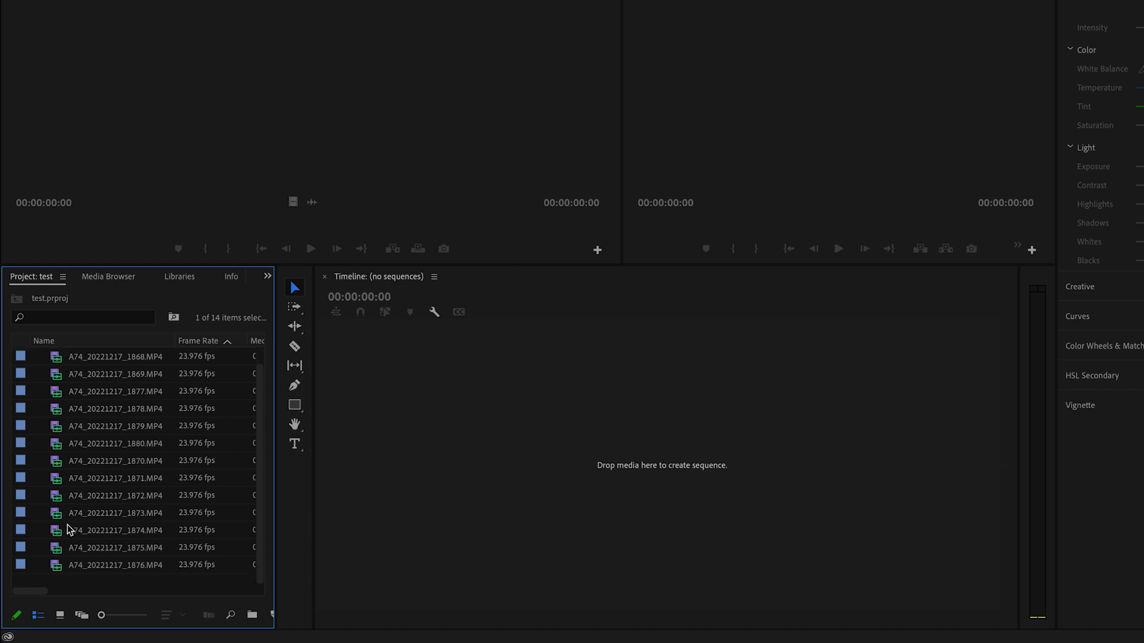
{"action": "left_click", "coordinate": [59, 566], "text": "shift"}
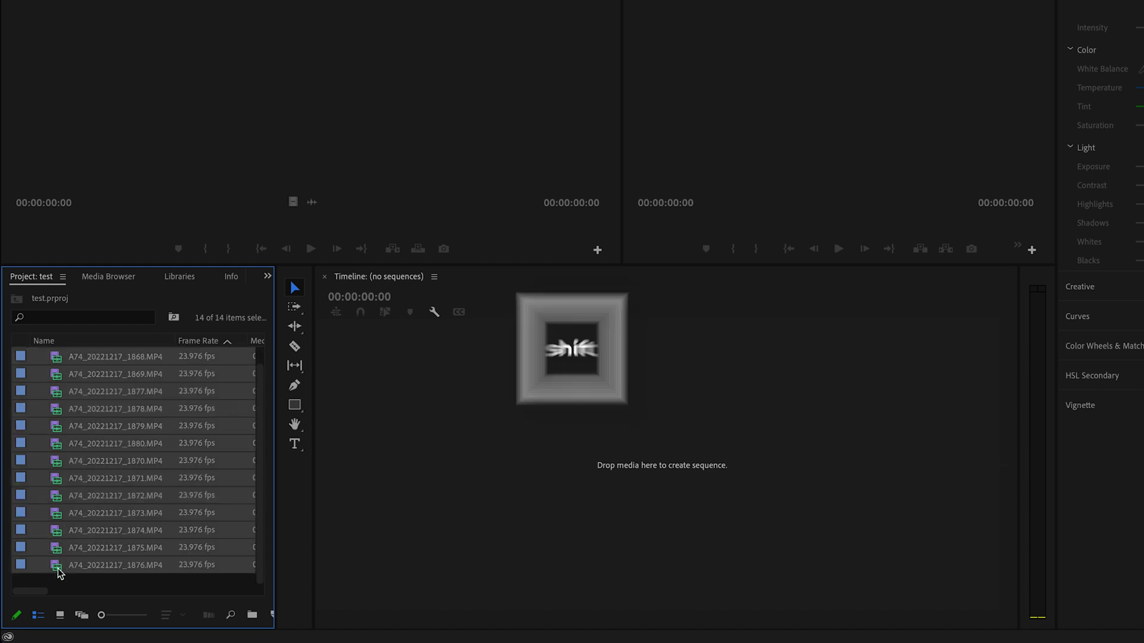
{"action": "right_click", "coordinate": [101, 466]}
{"action": "mouse_move", "coordinate": [257, 264]}
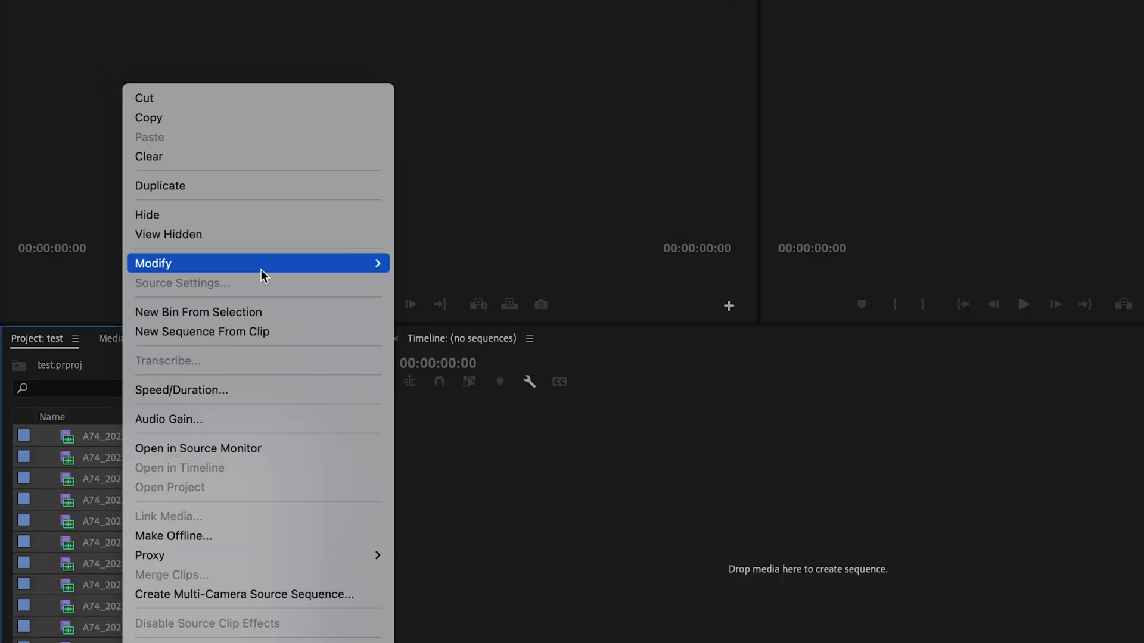
- Choose Modify > Interpret Footage for the 14 selected clips
{"action": "left_click", "coordinate": [432, 282]}
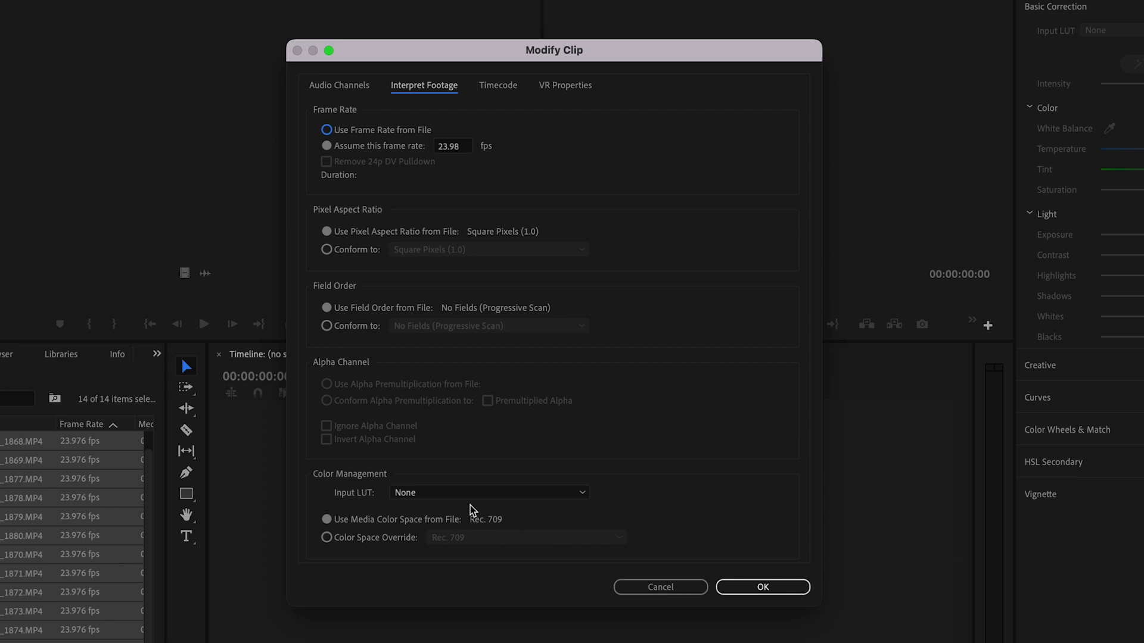
- Enable Color Space Override and set it to Sony S-Log3/S-Gamut3
{"action": "left_click", "coordinate": [327, 538]}
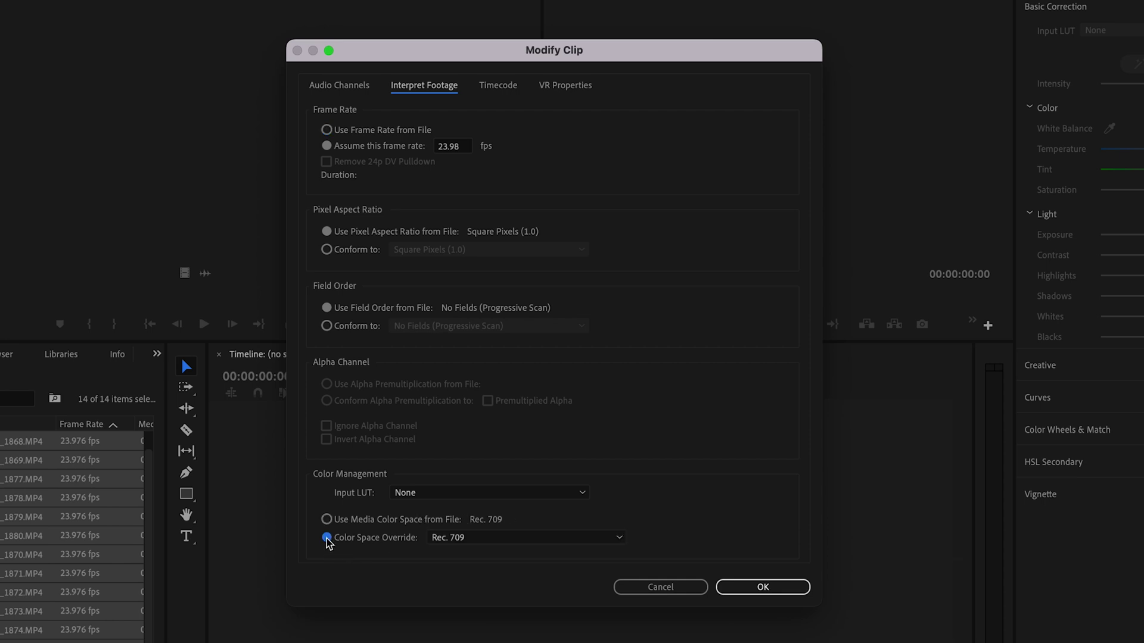
{"action": "left_click", "coordinate": [517, 537]}
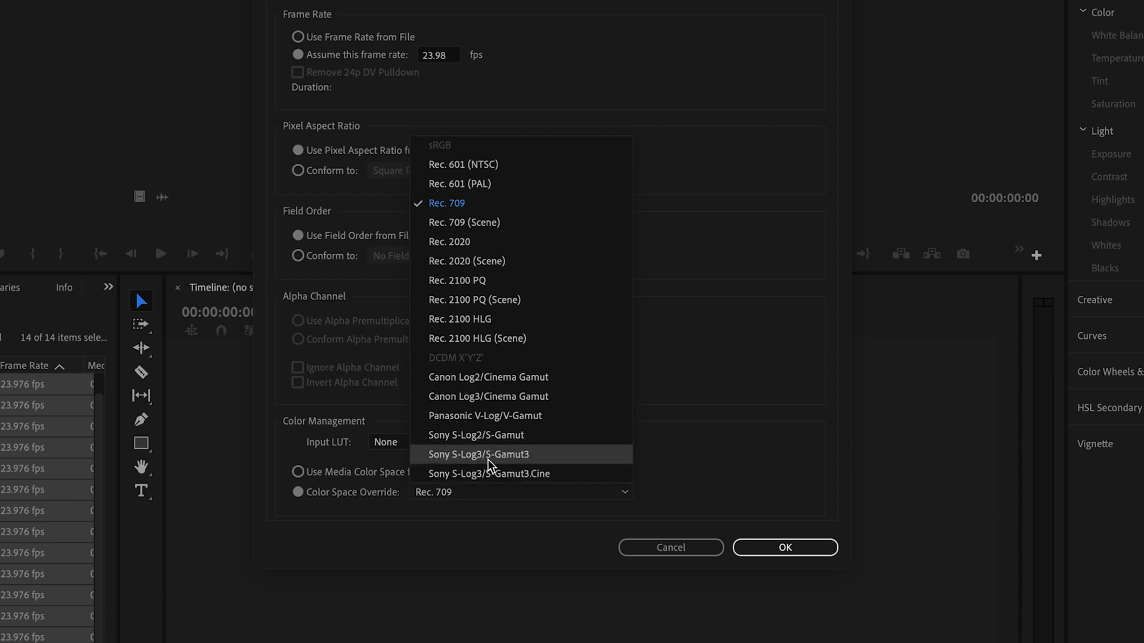
{"action": "left_click", "coordinate": [539, 457]}
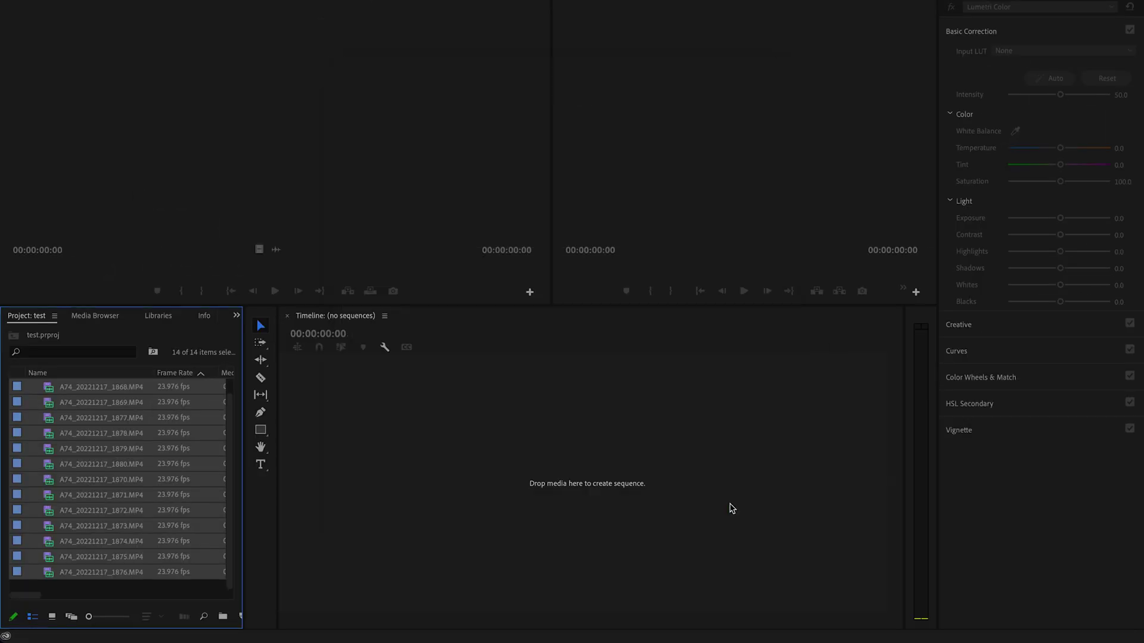
- Load clip A74_20221217_1880.MP4 in the Source monitor and play it
{"action": "double_click", "coordinate": [90, 464]}
{"action": "key", "text": "space"}
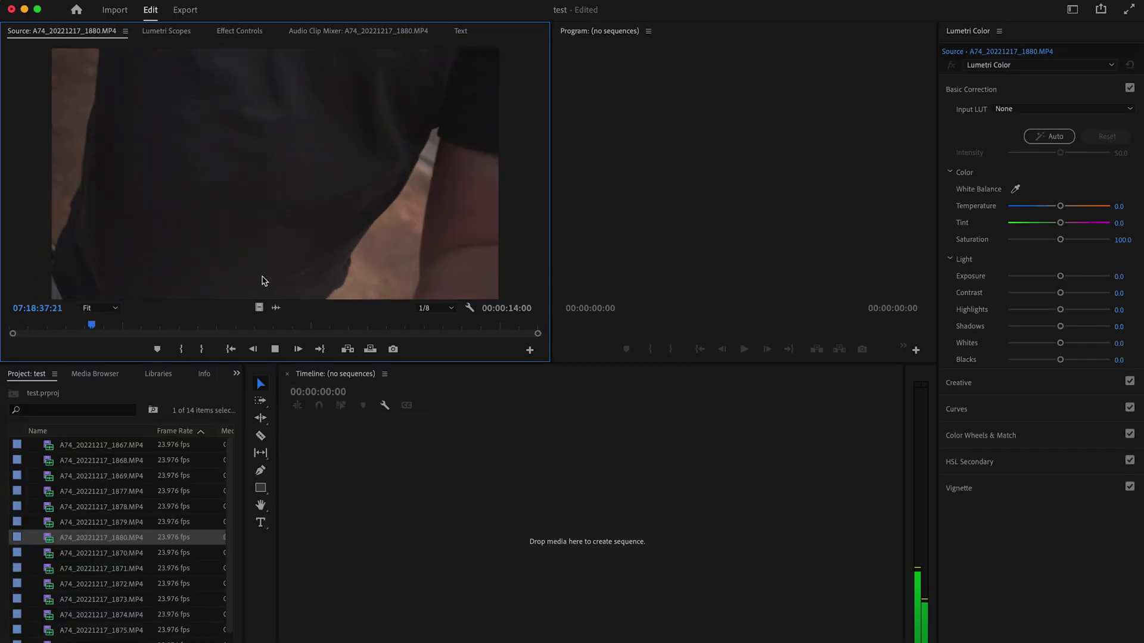
{"action": "left_click", "coordinate": [126, 537]}
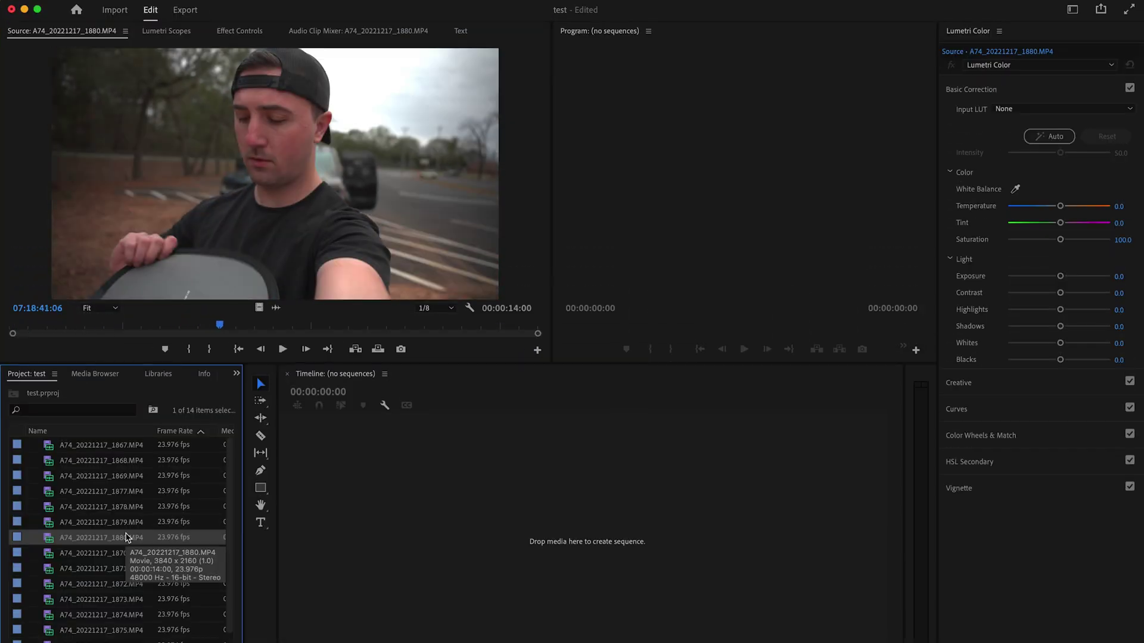